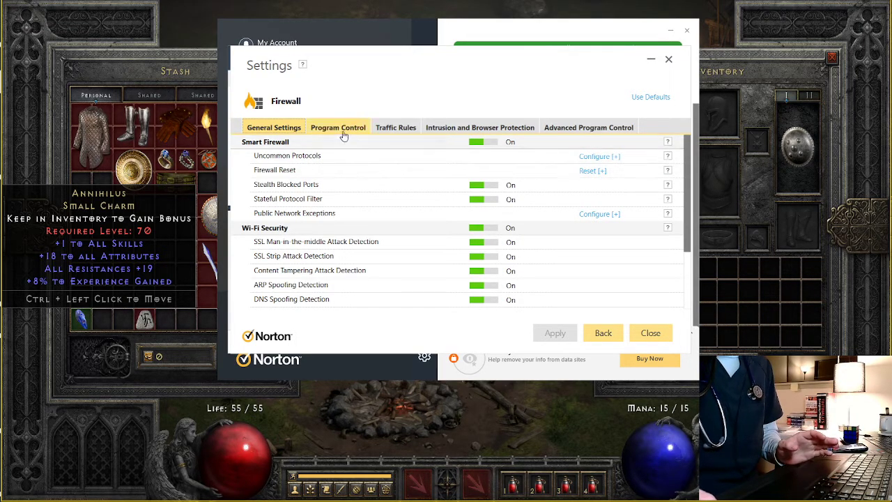
Start a new firewall traffic rule that blocks connections to other computers, limited to only the computers and sites listed
click(403, 131)
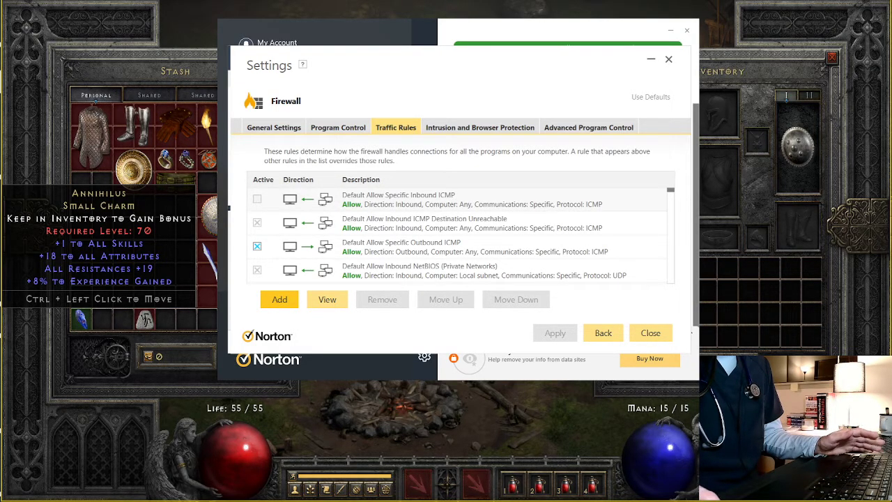
click(279, 296)
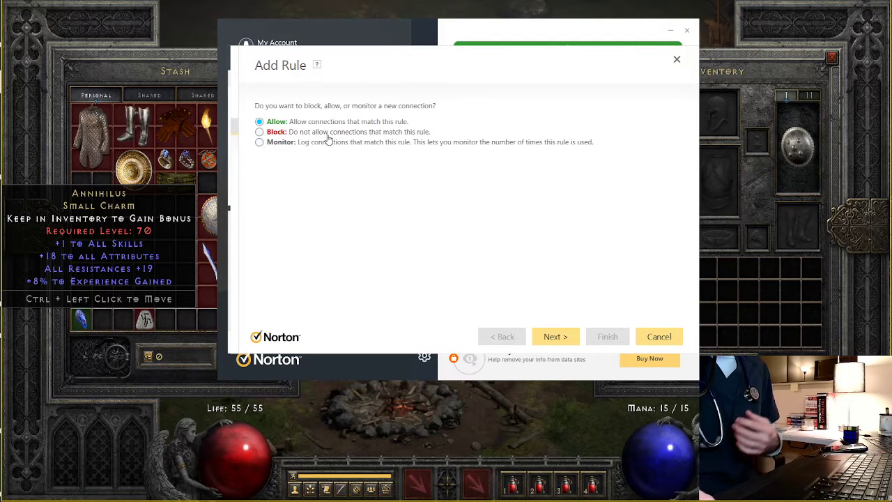
click(260, 132)
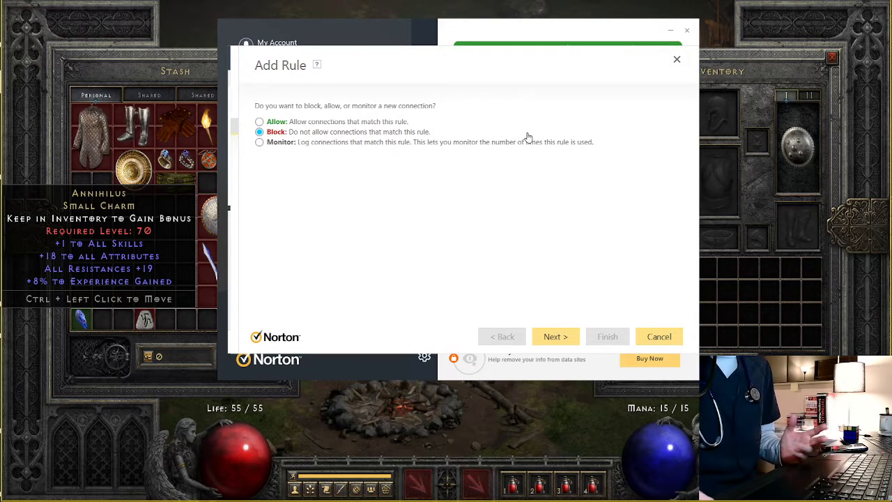
click(552, 336)
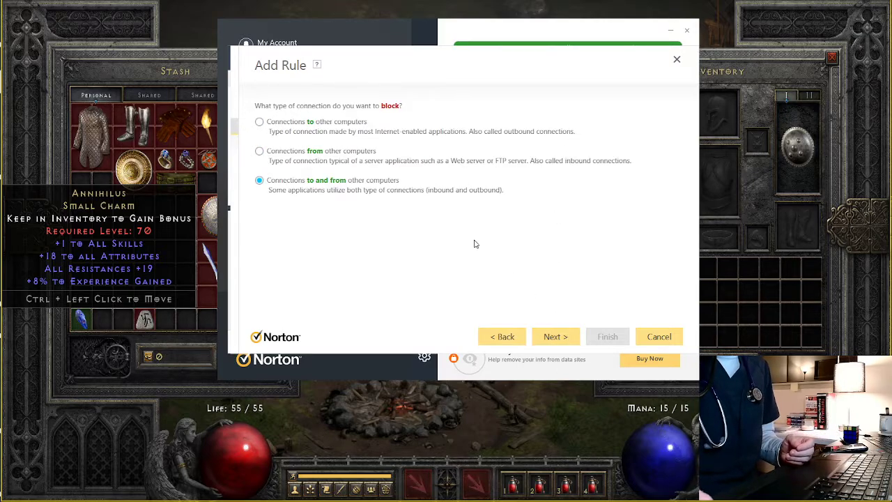
click(259, 123)
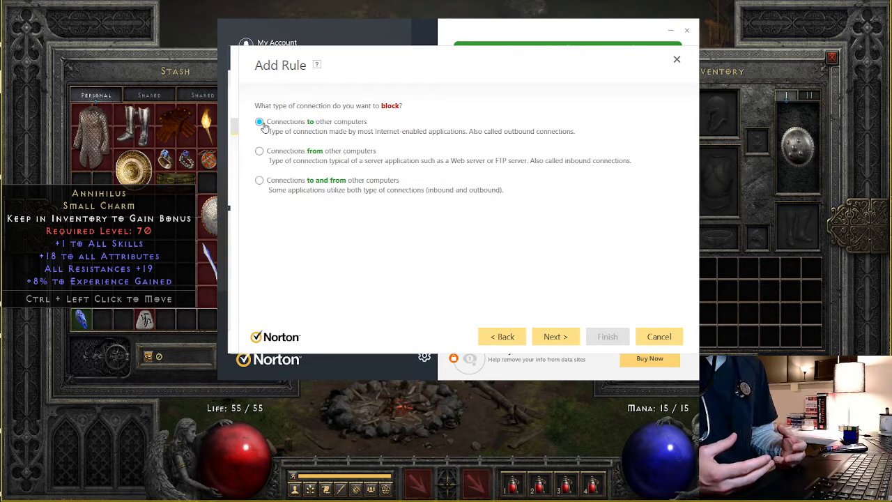
click(568, 340)
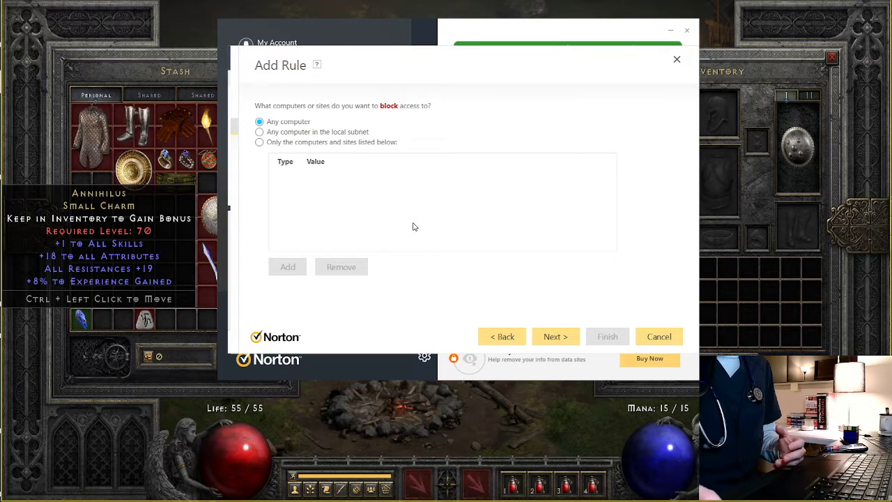
click(259, 142)
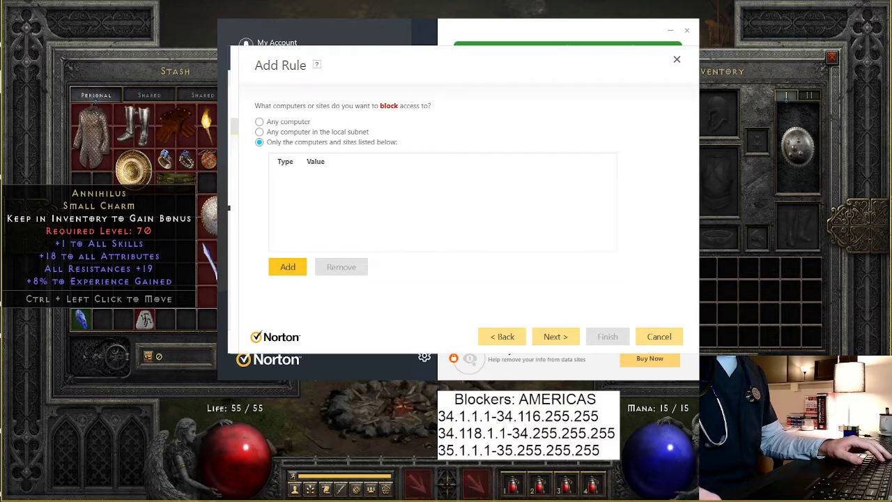
In Streamlabs OBS, set the window capture to [NortonSecurity.exe]: Networking, then reposition and enlarge the captured window
click(146, 141)
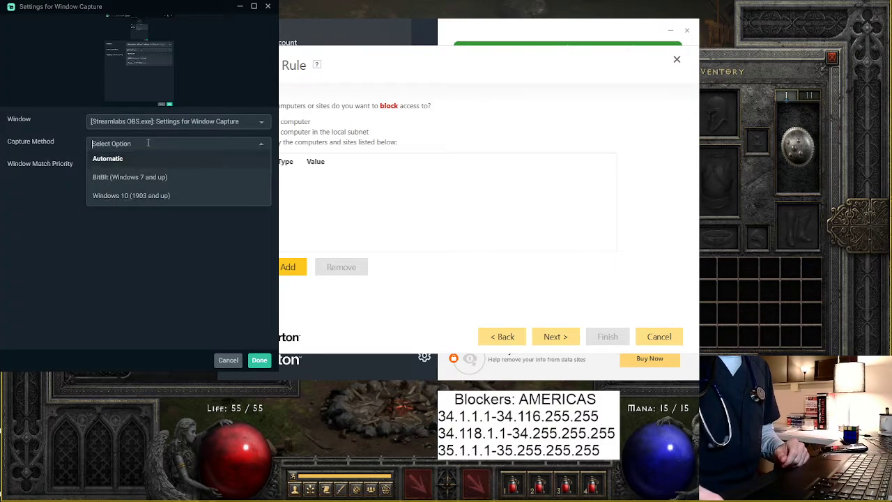
click(152, 121)
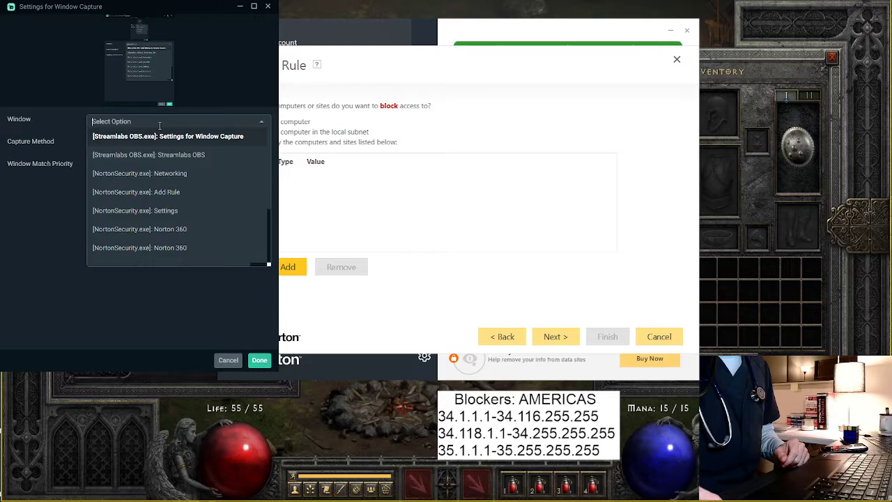
click(183, 174)
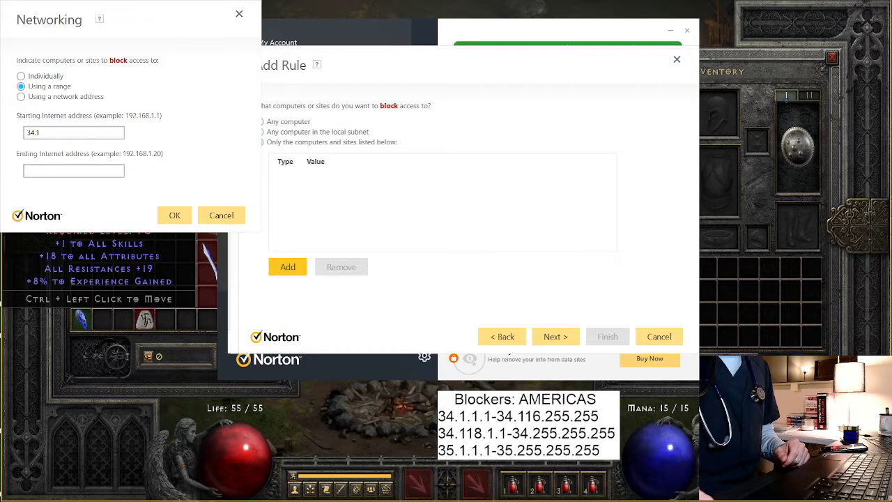
drag(131, 117, 292, 161)
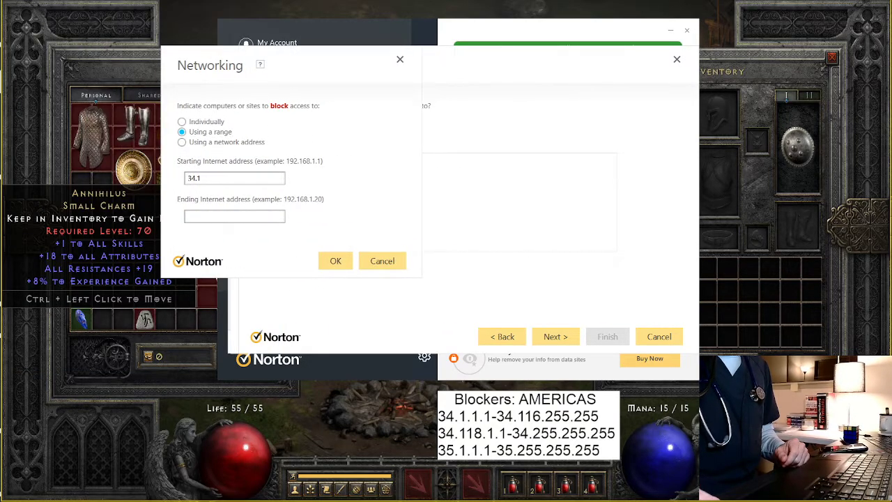
drag(422, 277, 572, 412)
drag(446, 299, 313, 300)
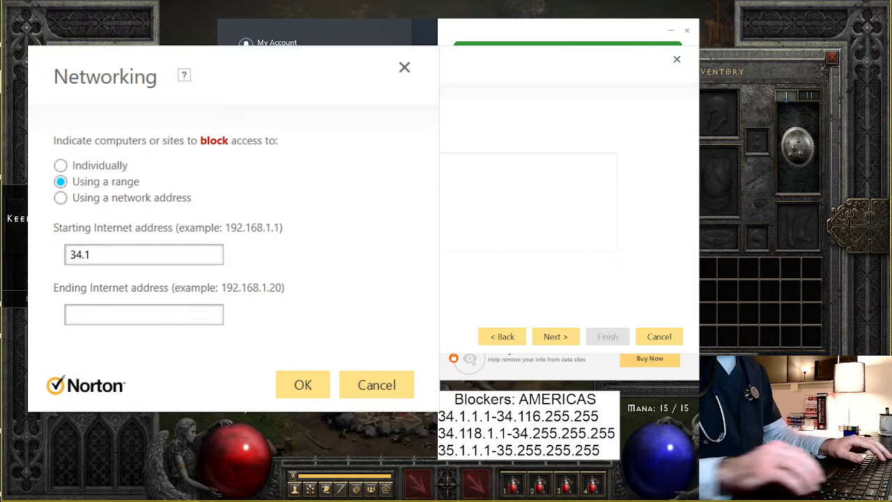
Add the blocked address range from 34.1.1.1 to 34.116.255.255 to the rule
text(.1)
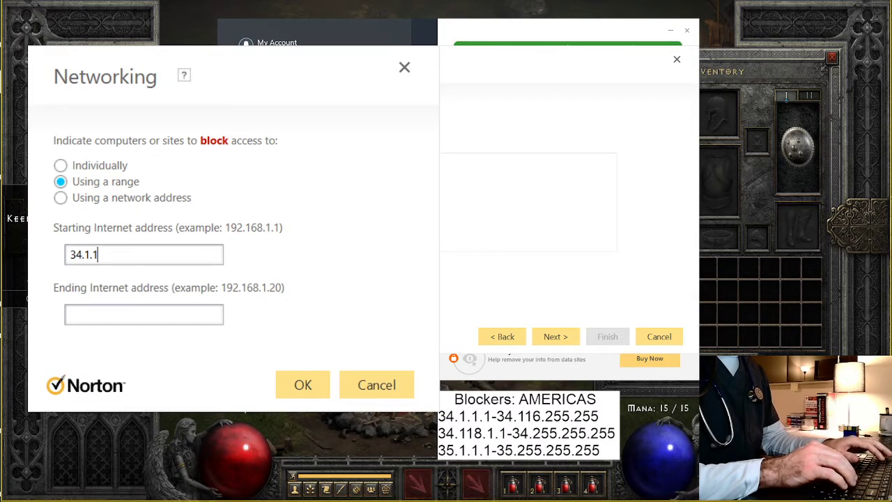
text(.1)
key(Tab)
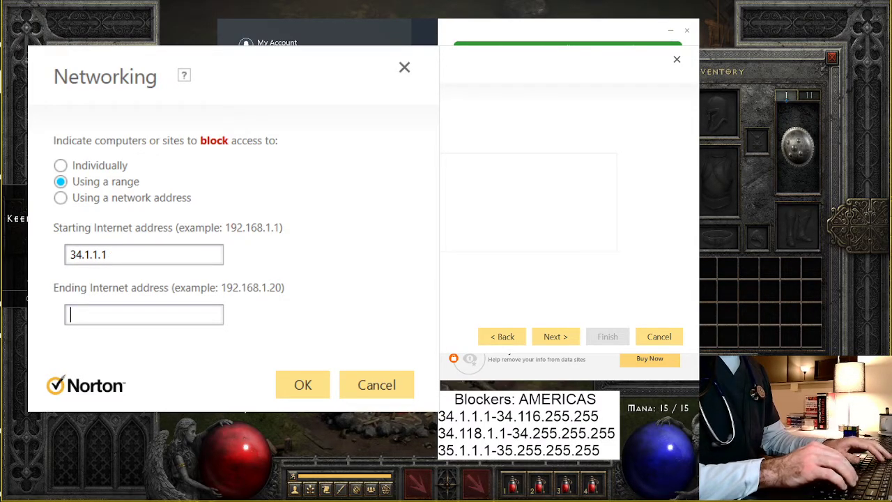
text(34.11)
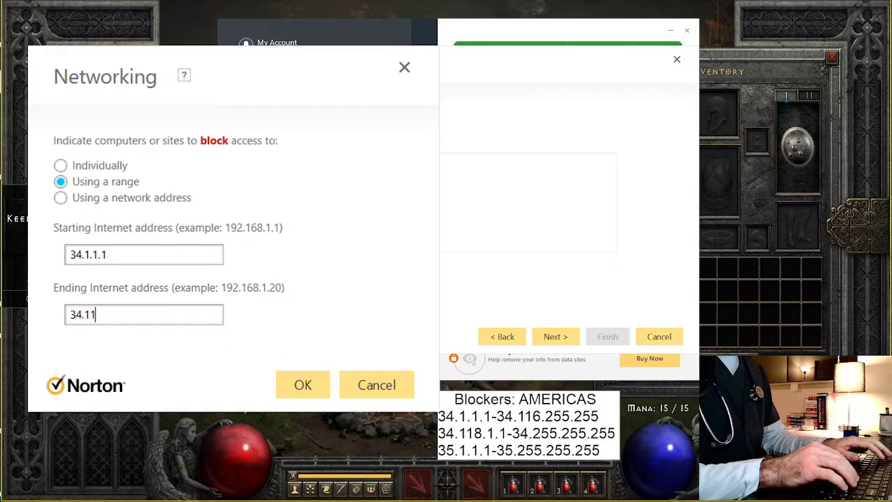
text(6.255.255)
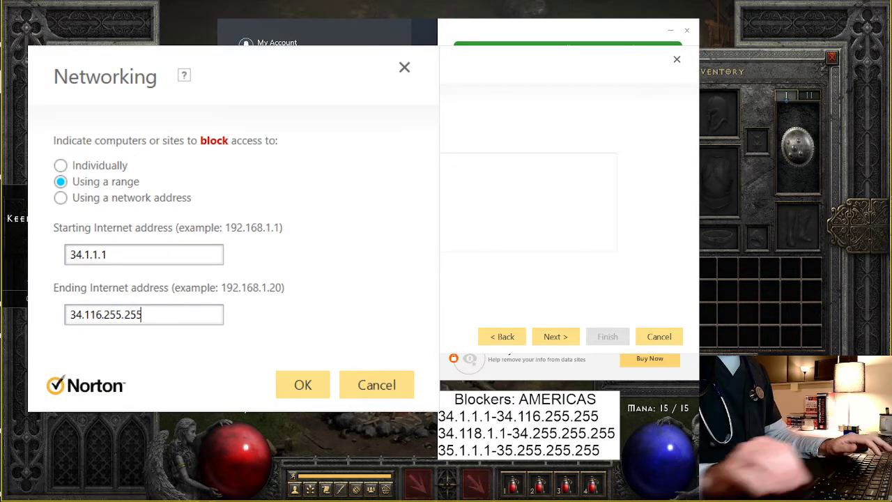
click(291, 389)
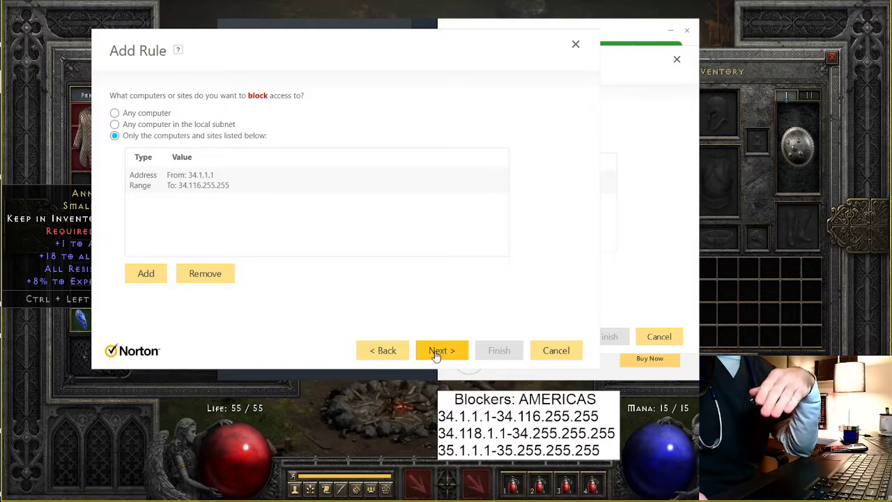
Set the rule's blocked protocol to TCP and apply it to all types of communication
click(159, 274)
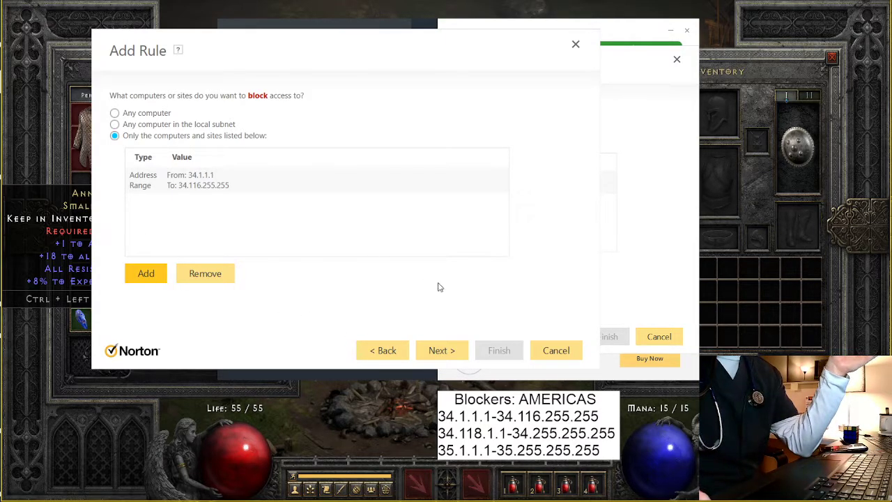
click(443, 355)
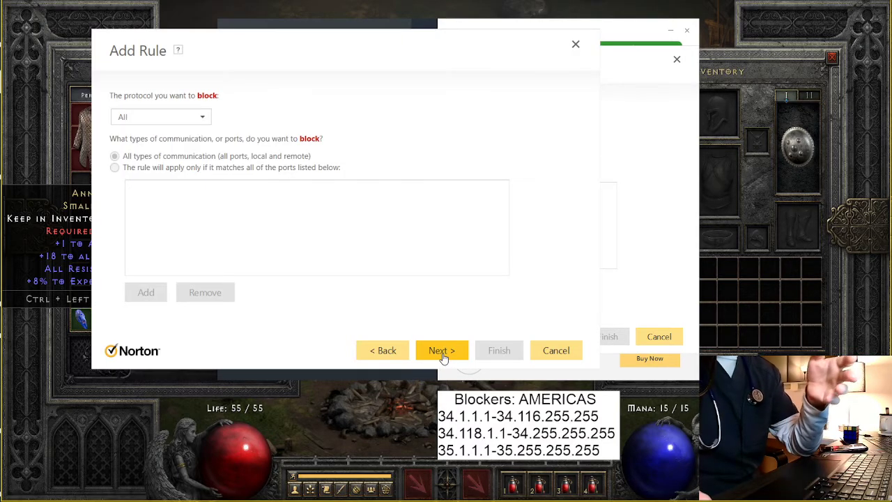
click(156, 140)
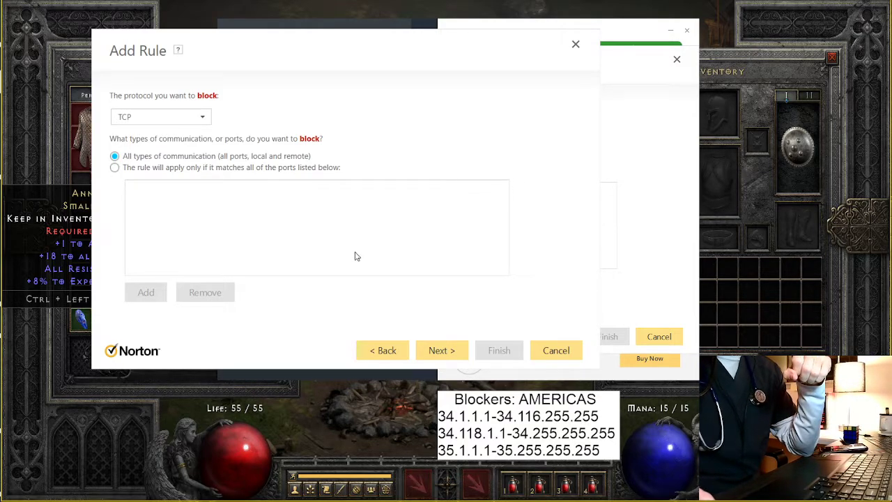
click(152, 169)
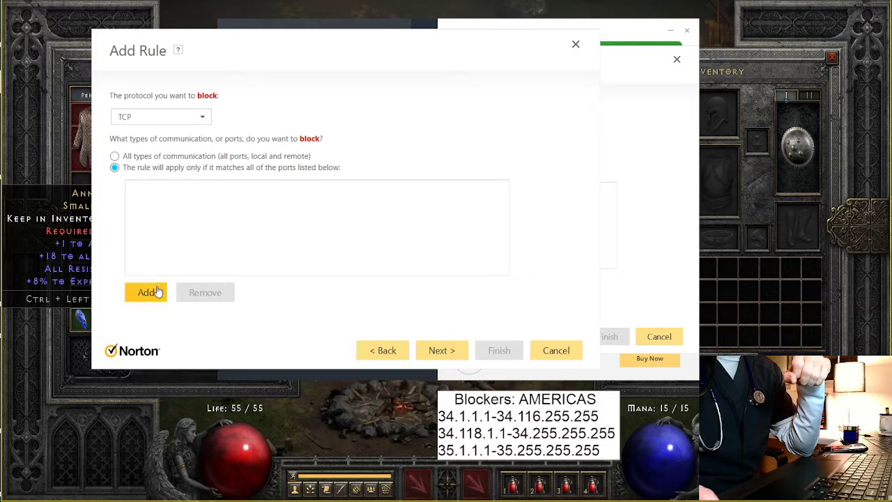
click(143, 156)
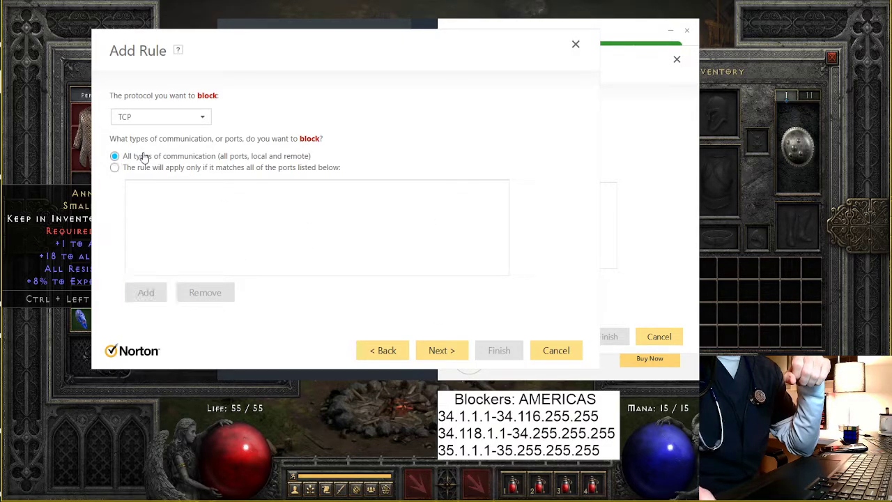
click(457, 357)
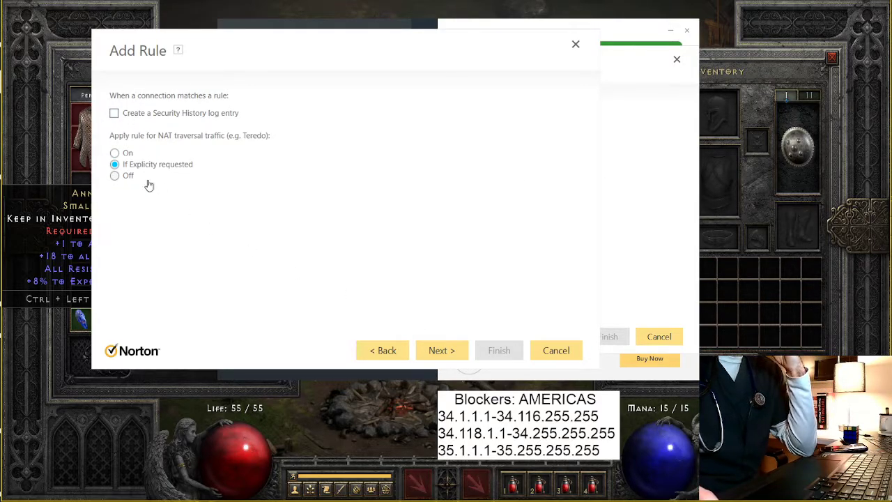
Keep NAT traversal handling at If Explicity requested and the name Firewall Rule 1, and finish creating the rule
click(443, 352)
triple_click(188, 131)
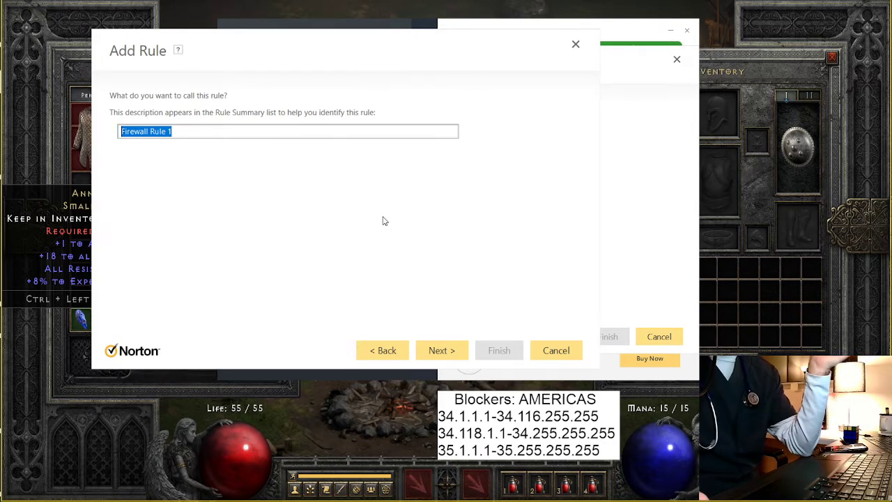
click(448, 354)
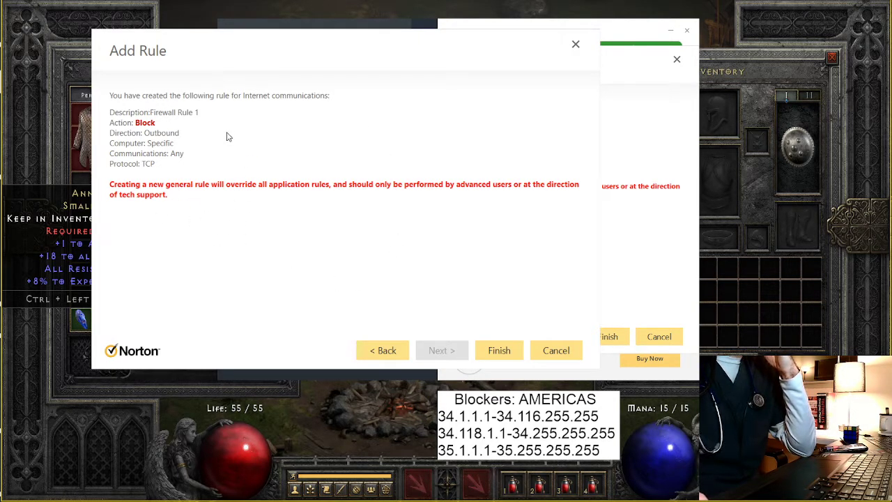
click(505, 353)
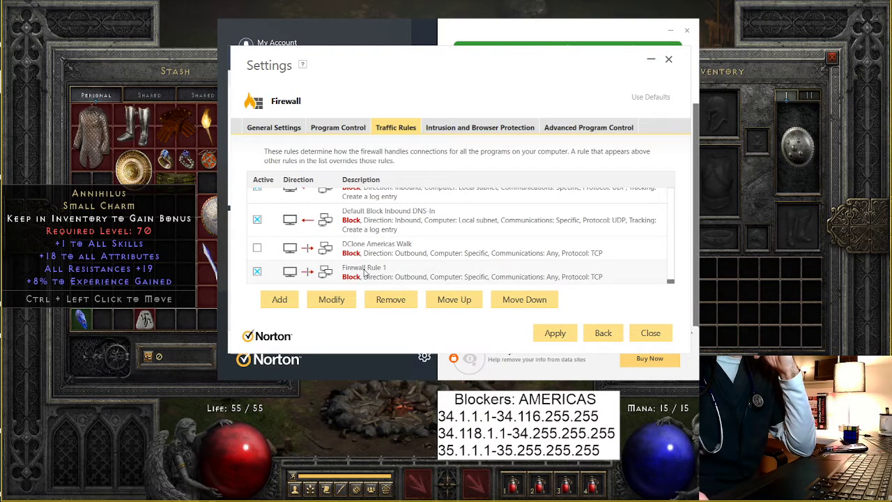
Deactivate Firewall Rule 1 and apply the change, then reactivate the rule and apply again
click(257, 271)
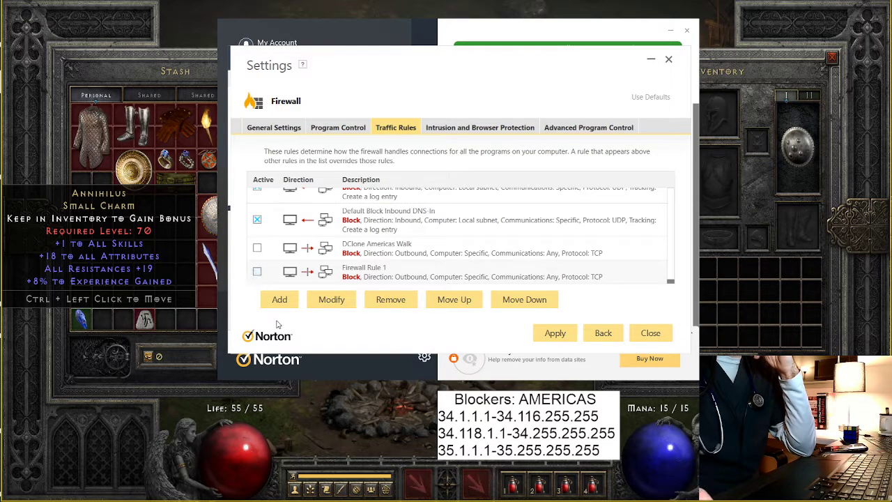
click(554, 333)
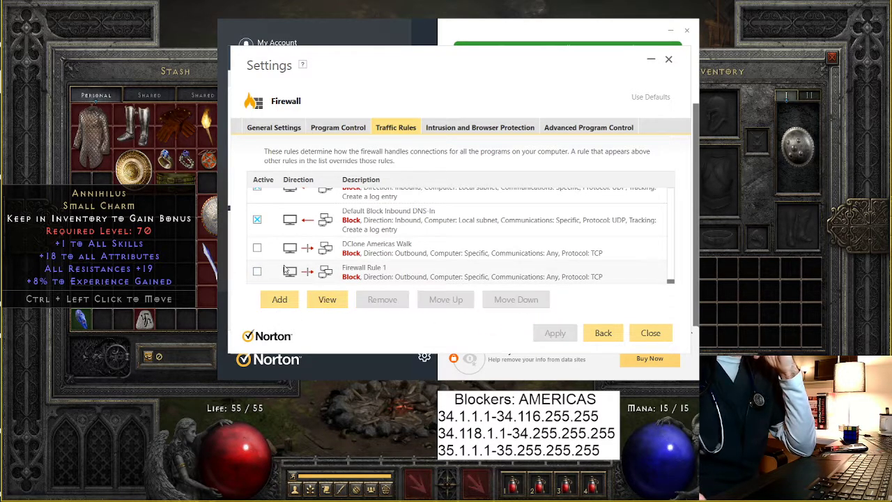
click(257, 272)
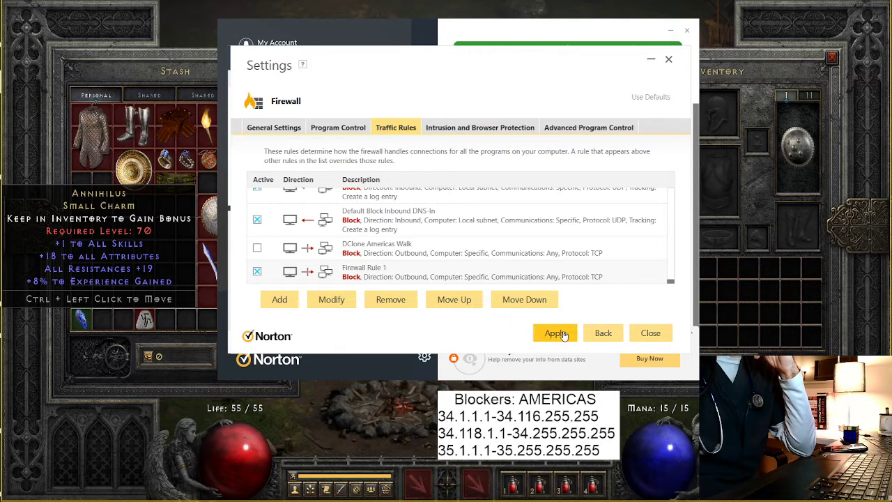
click(555, 333)
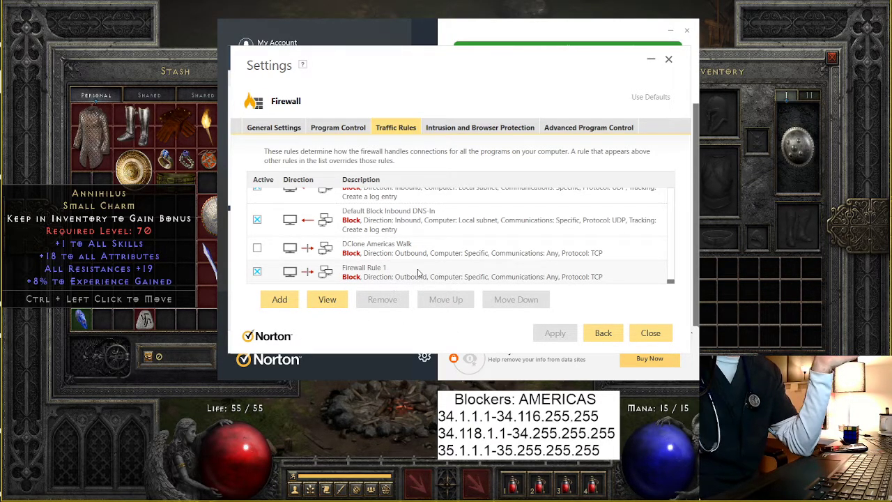
Remove Firewall Rule 1 from the traffic rules and confirm the removal
click(368, 276)
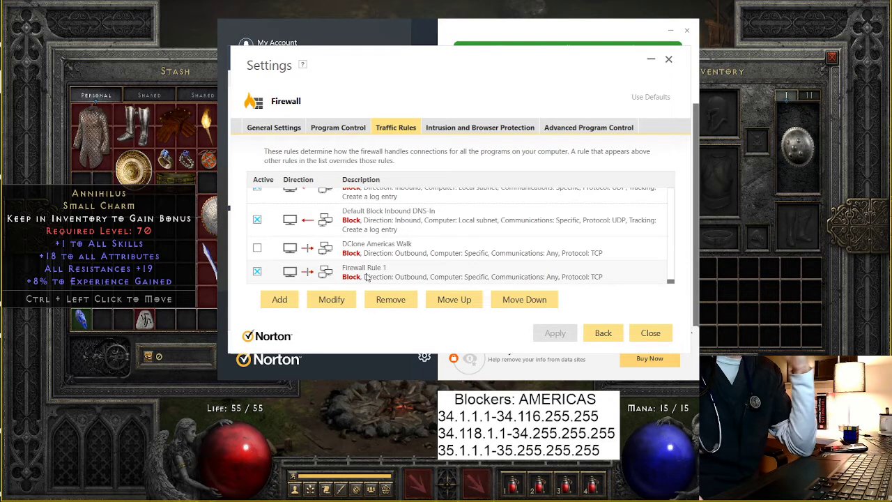
click(390, 299)
click(284, 174)
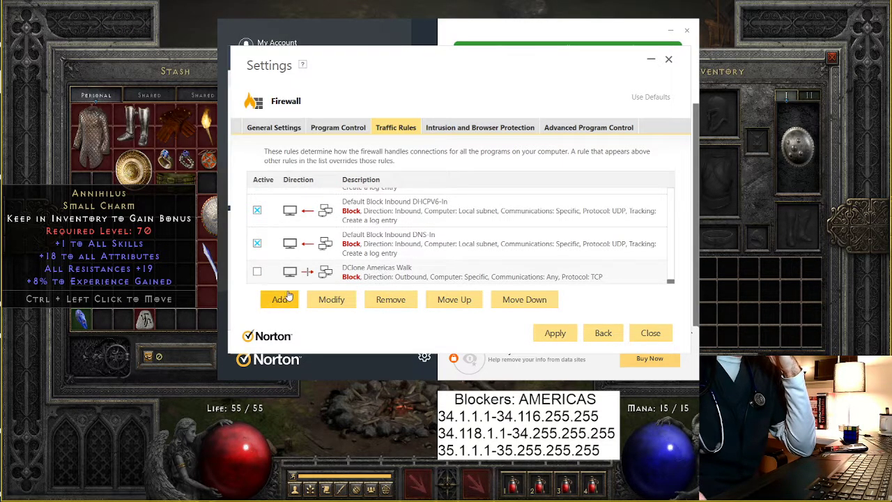
Open the DClone Americas Walk rule for modification and examine its list of blocked address ranges
click(321, 300)
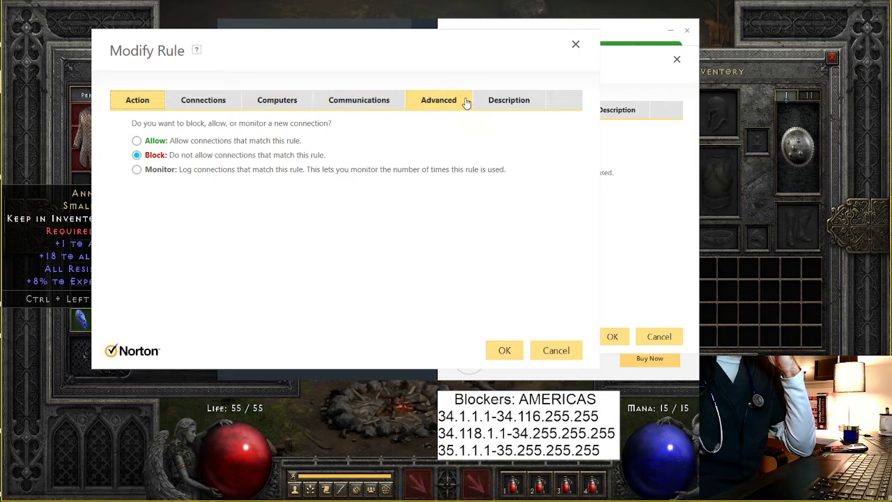
click(375, 108)
click(278, 104)
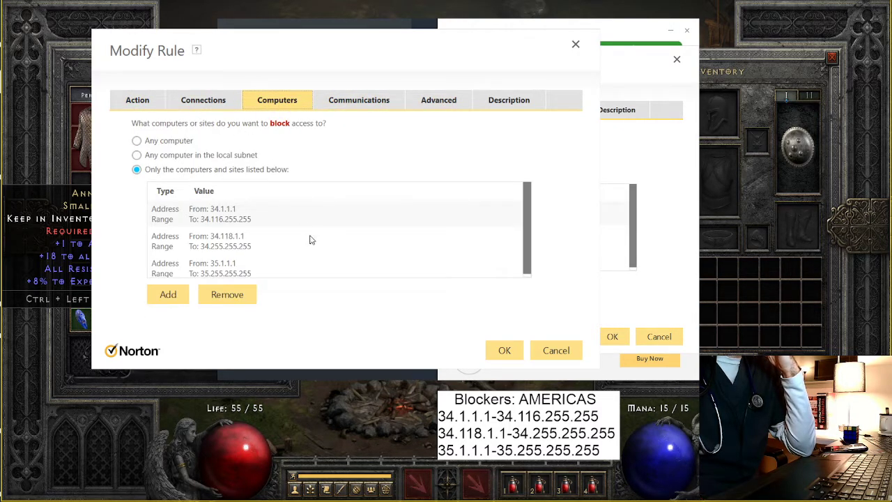
scroll(525, 223, down, 1)
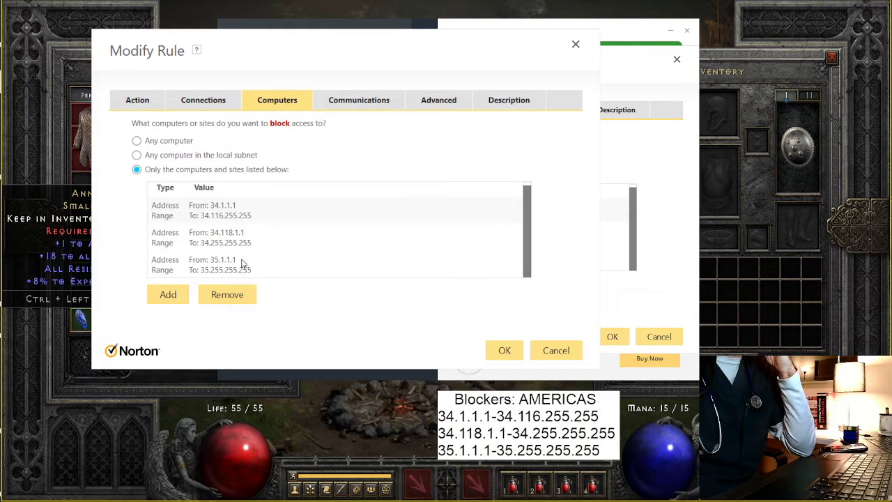